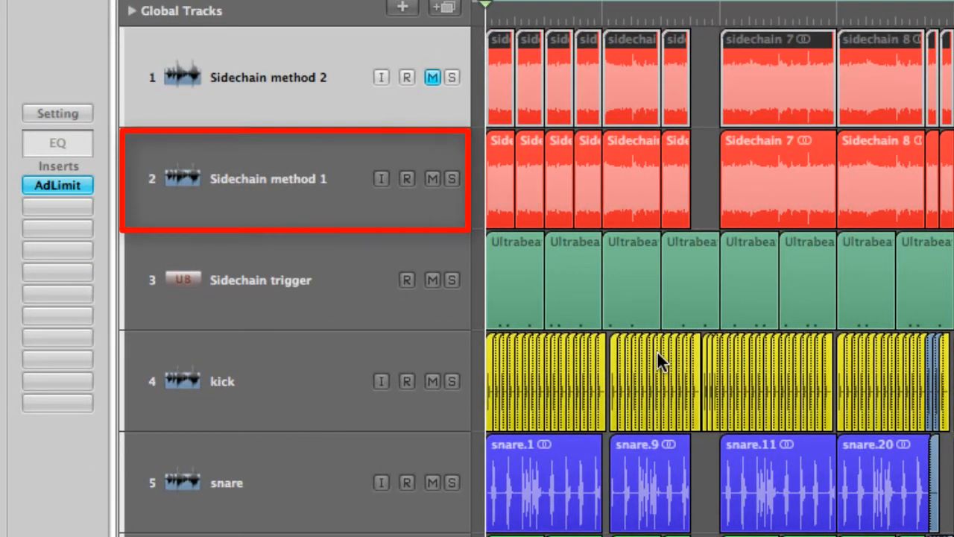
# Examine the compressor on the Sidechain method 1 track and its side chain source, closing the plug-in window again
pyautogui.click(308, 208)
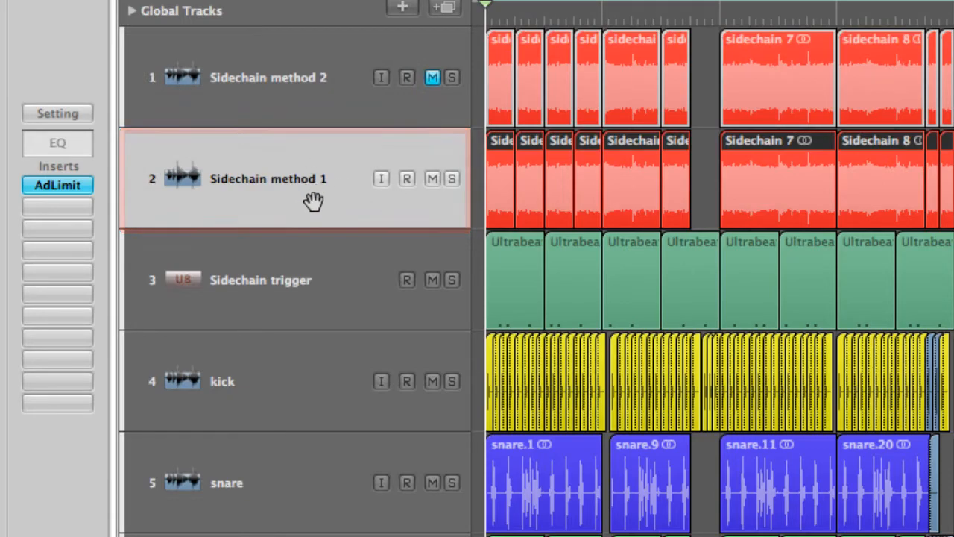
pyautogui.click(333, 302)
pyautogui.click(290, 205)
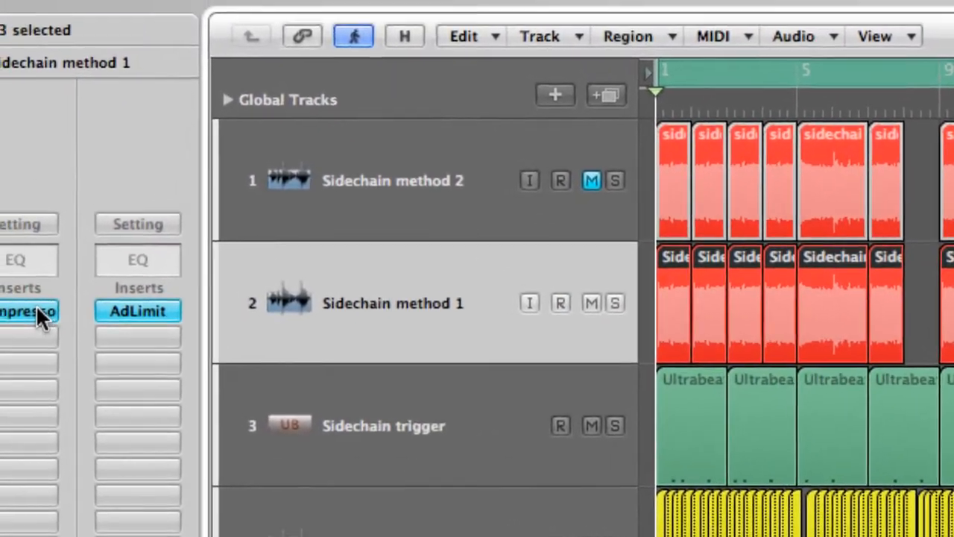
pyautogui.click(11, 264)
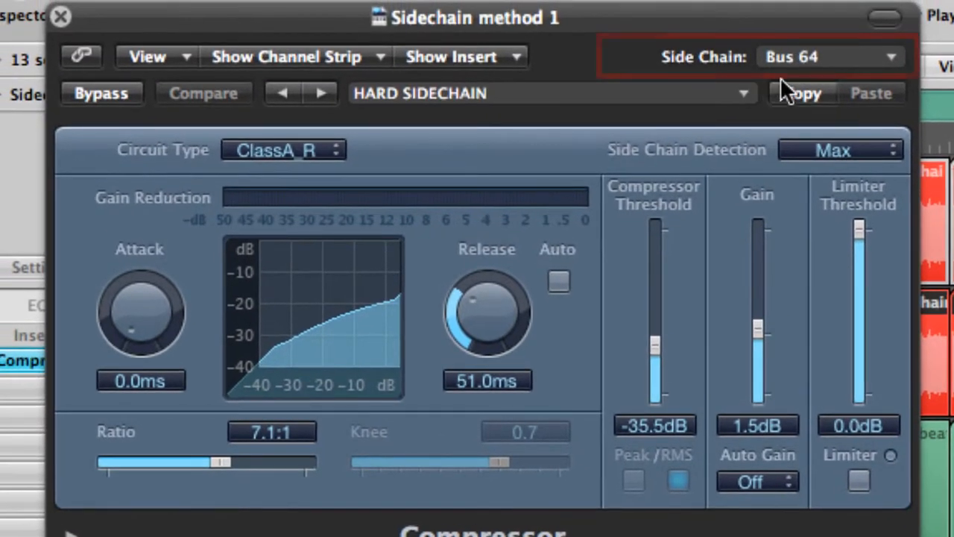
pyautogui.click(60, 17)
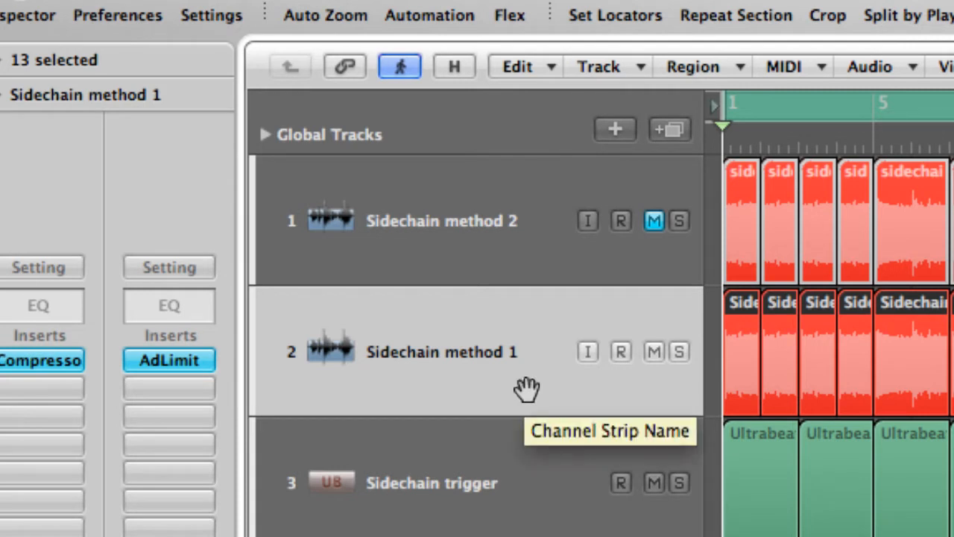
# Play the project with the Sidechain method 1 compressor open to watch its gain reduction, and stop playback
pyautogui.press('space')
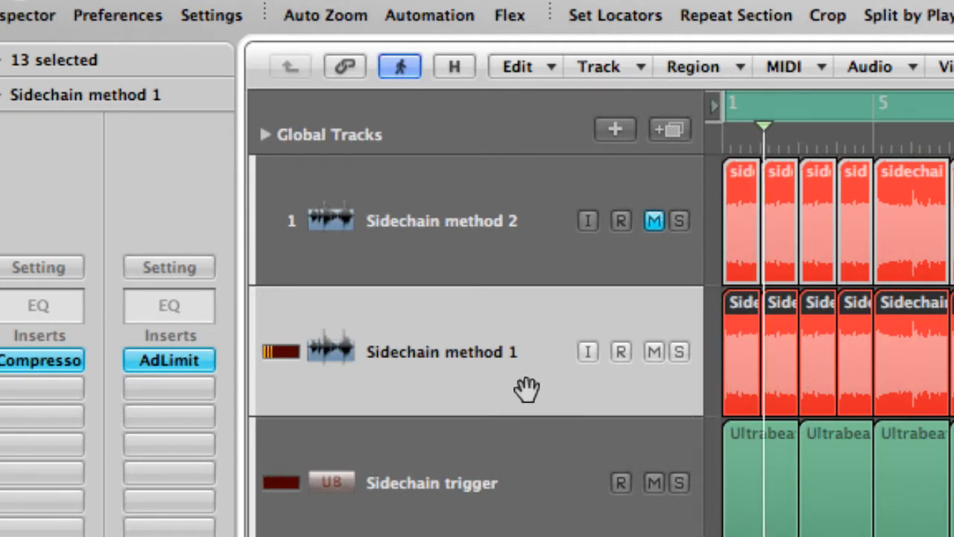
pyautogui.click(45, 360)
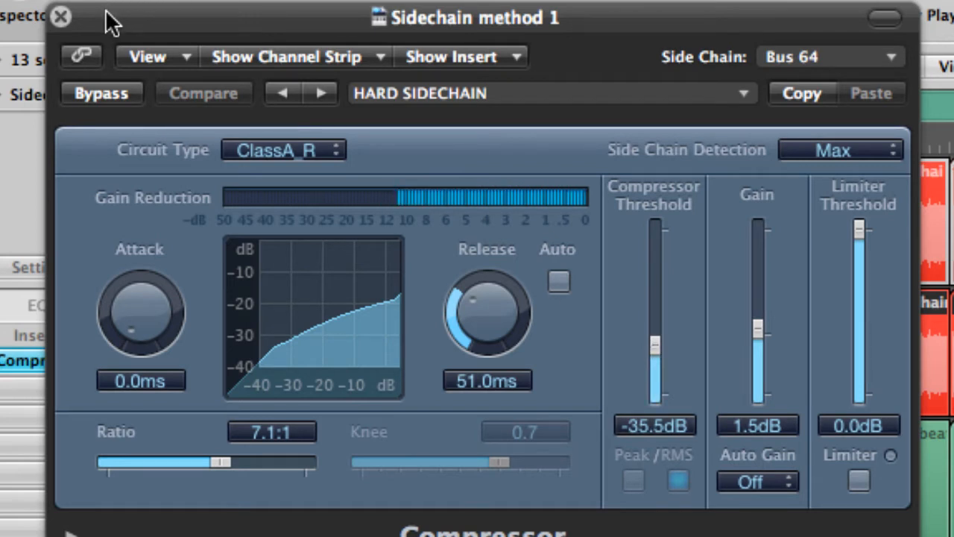
pyautogui.click(61, 16)
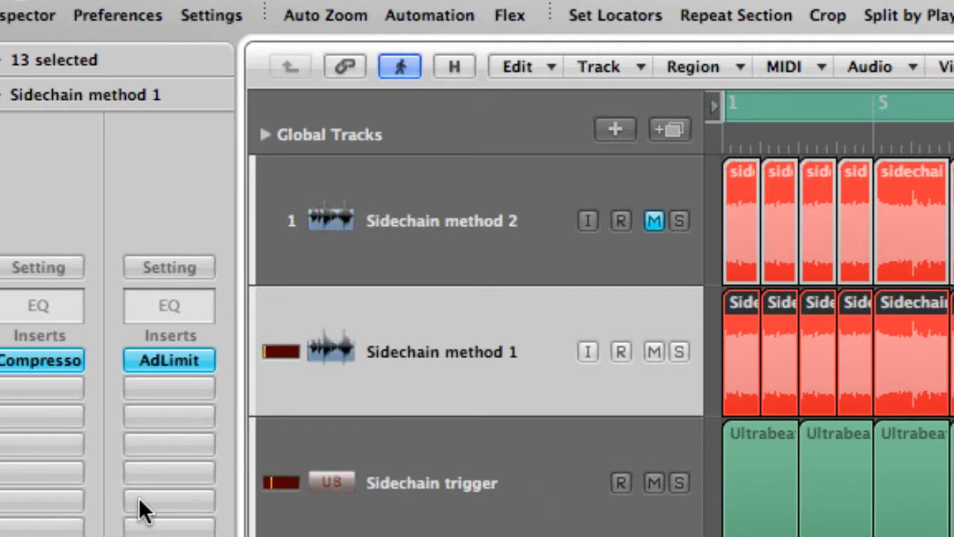
pyautogui.press('space')
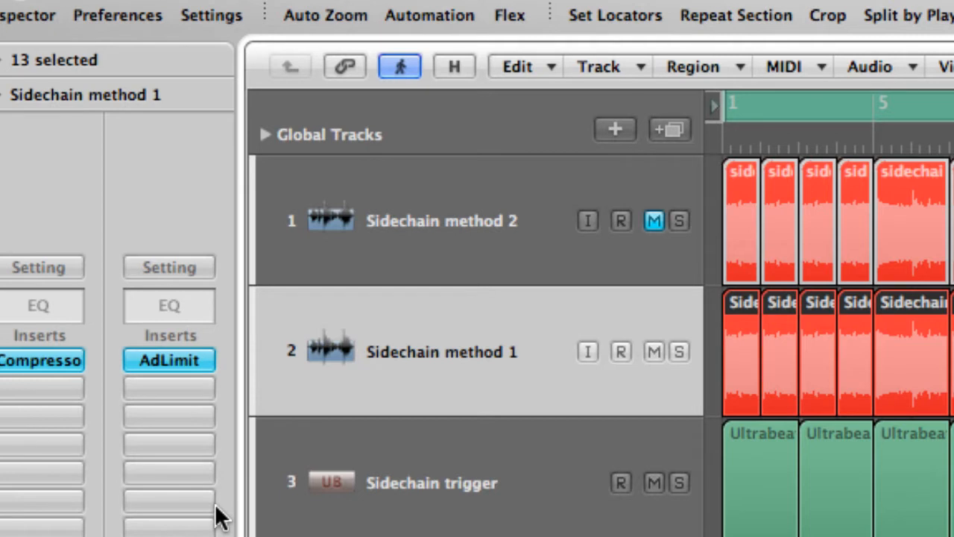
# Select the Sidechain method 2 track and unmute it
pyautogui.click(503, 224)
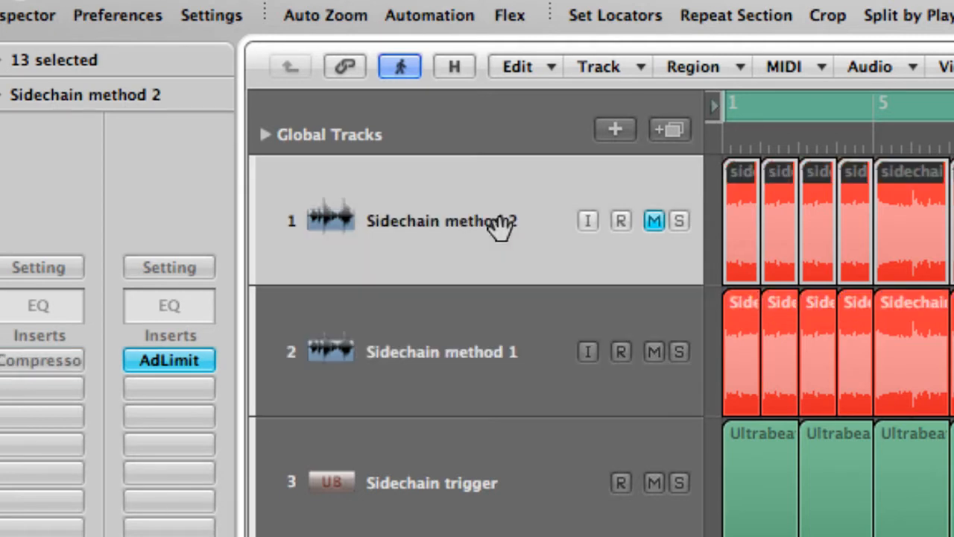
pyautogui.click(654, 220)
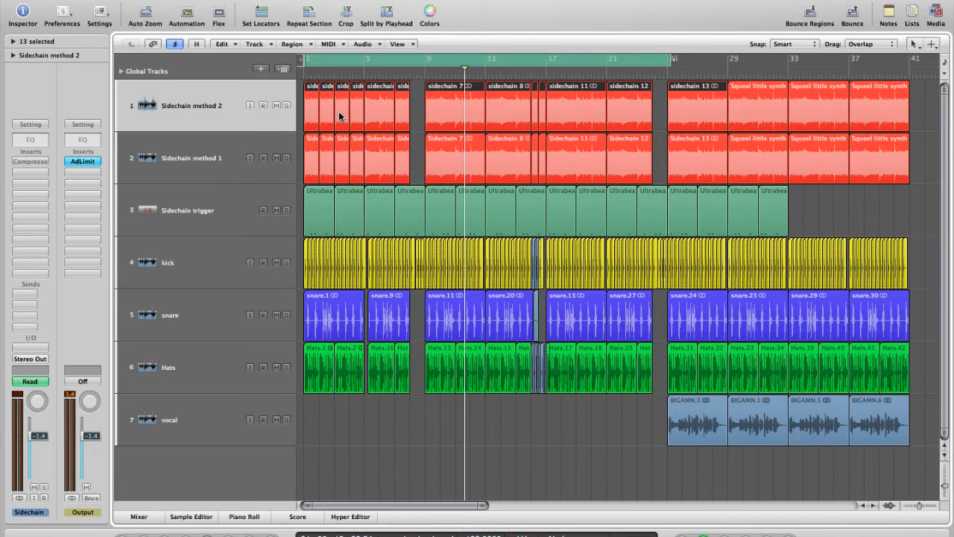
# Enlarge the Sidechain method 2 track and display its volume automation
pyautogui.scroll(9, 338, 116)
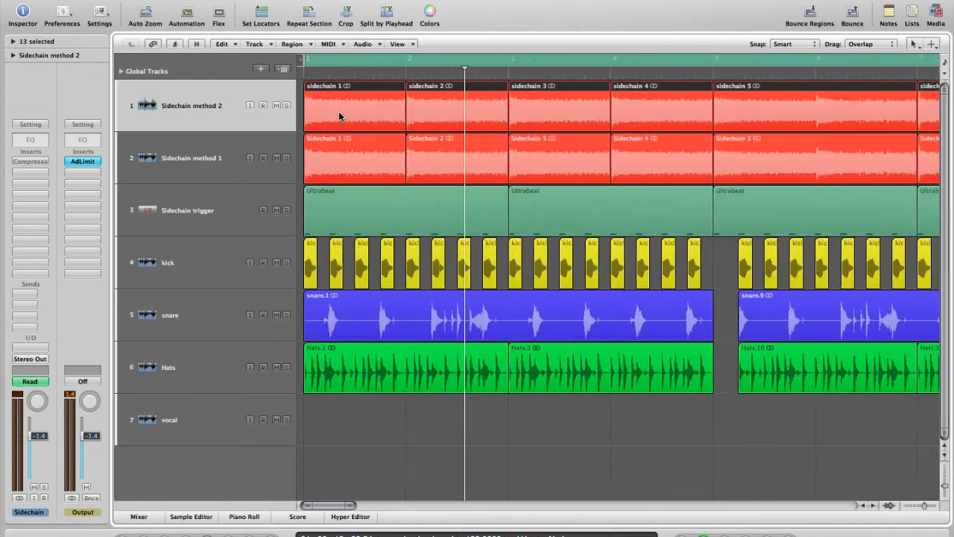
pyautogui.scroll(-1, 339, 111)
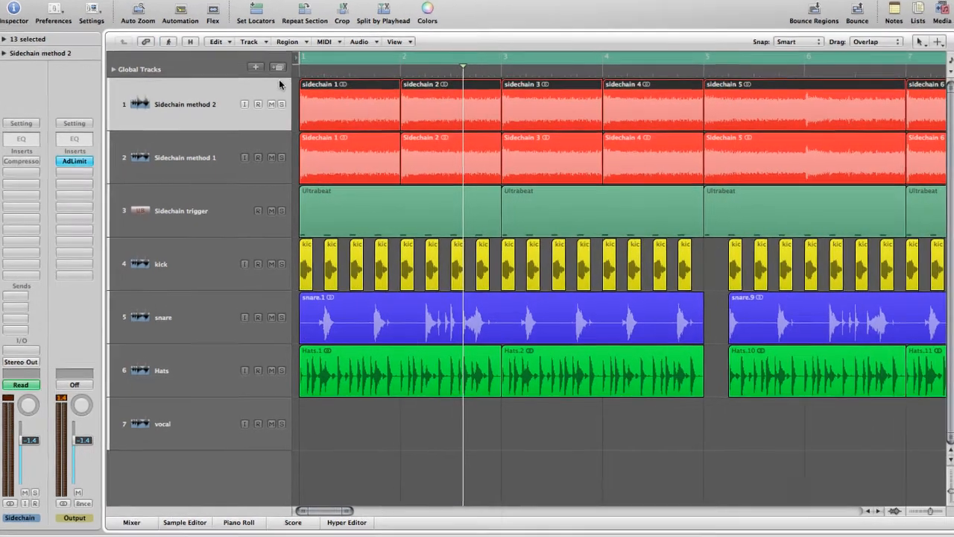
pyautogui.hotkey('ctrl', 'z')
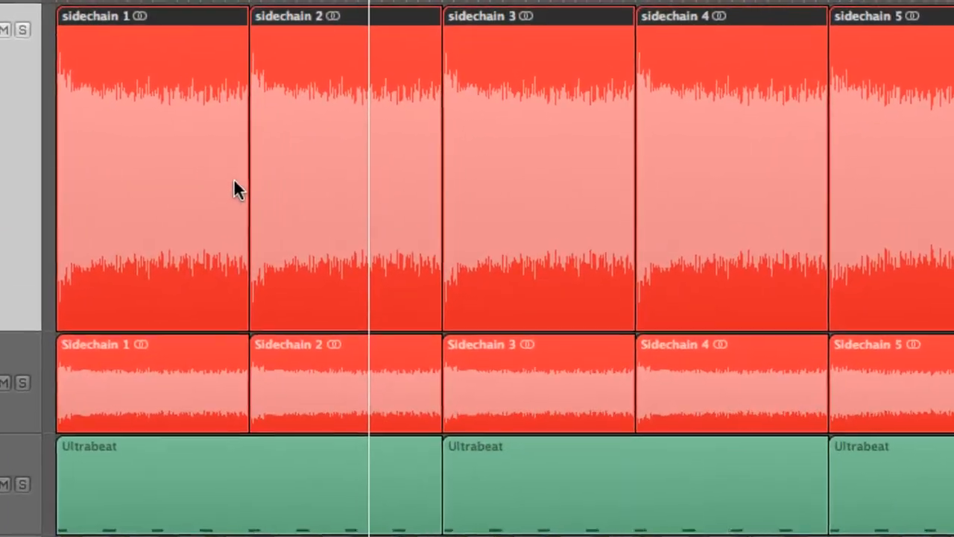
pyautogui.press('a')
pyautogui.scroll(5, 213, 179)
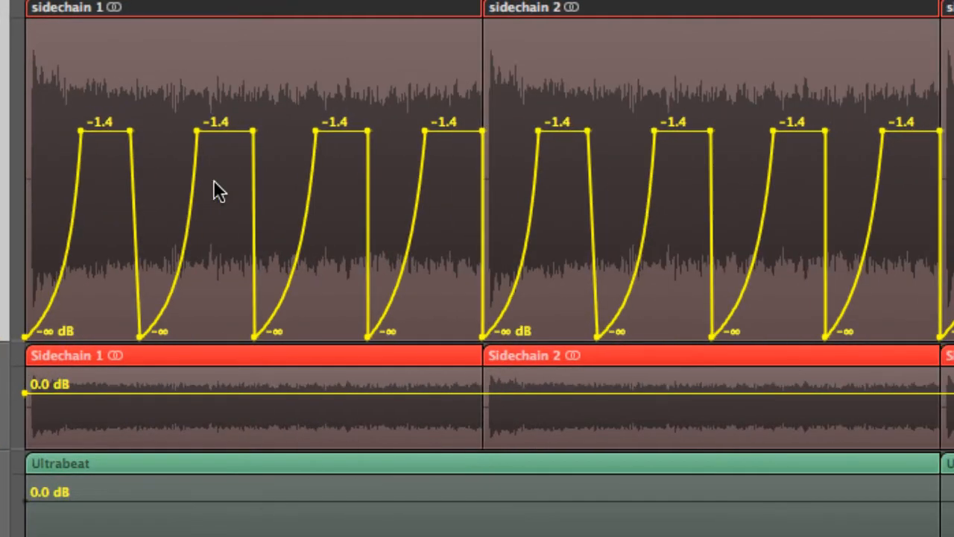
pyautogui.hscroll(1, 213, 180)
pyautogui.hscroll(-1, 213, 180)
pyautogui.click(258, 286)
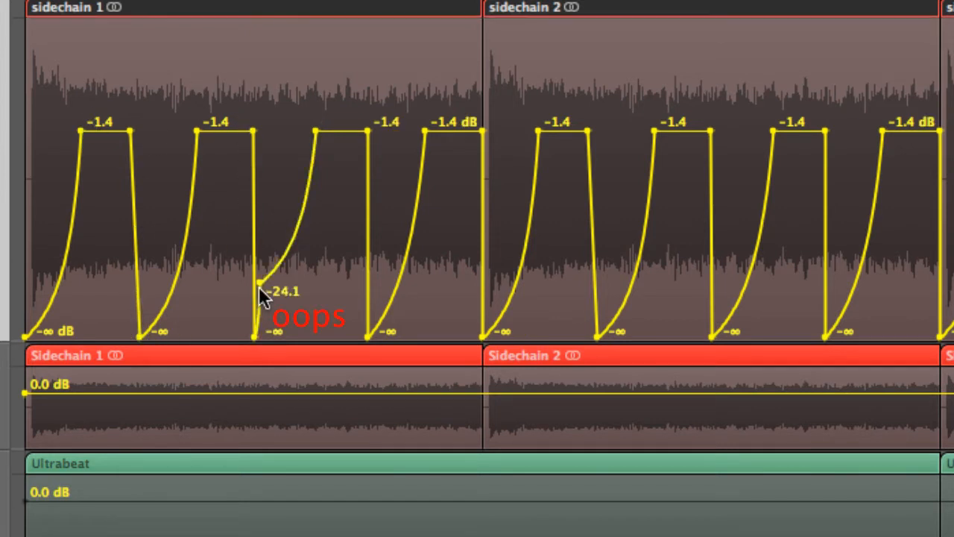
pyautogui.press('super+z')
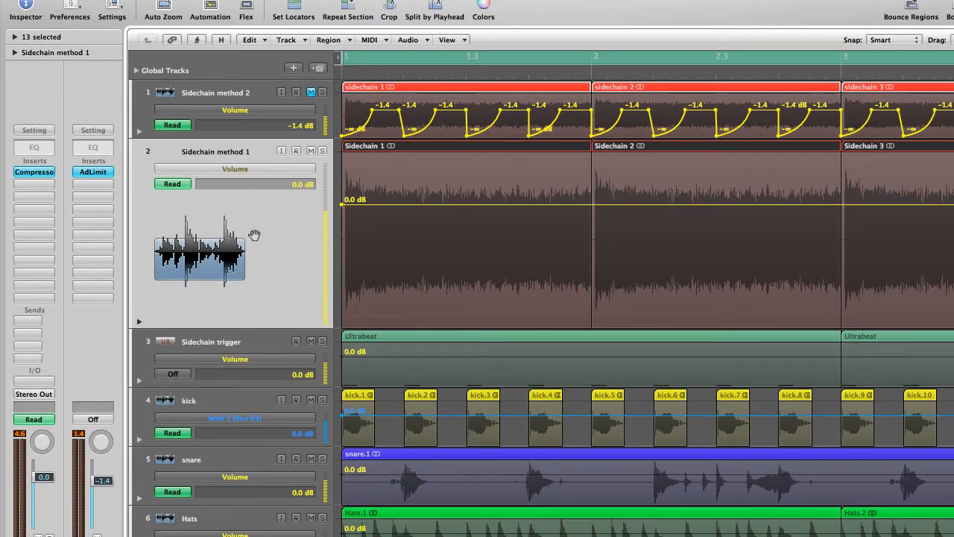
# Compare both sidechain methods during playback, switching from Sidechain method 1 to Sidechain method 2 by muting the method 1 track
pyautogui.hotkey('ctrl', 'Left')
pyautogui.hotkey('ctrl', 'Left')
pyautogui.hotkey('ctrl', 'Left')
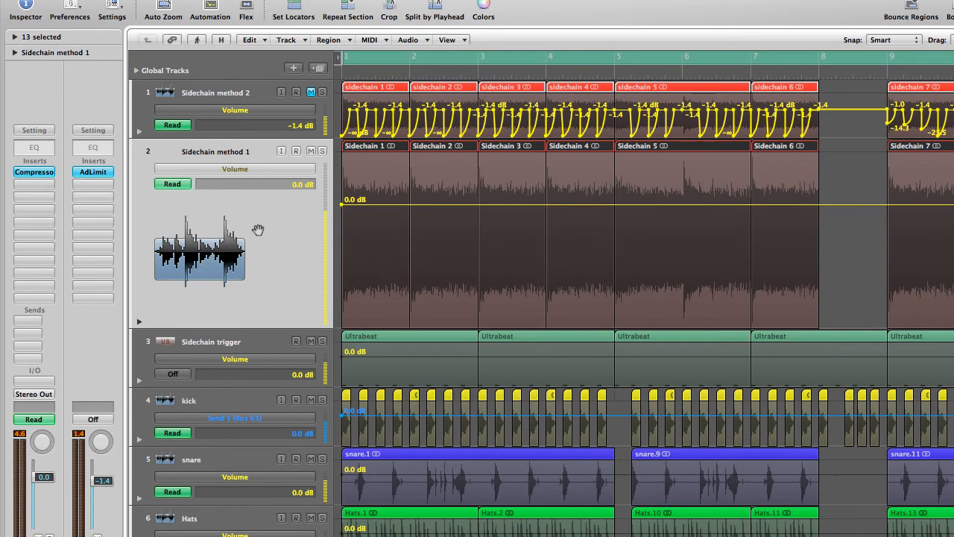
pyautogui.press('space')
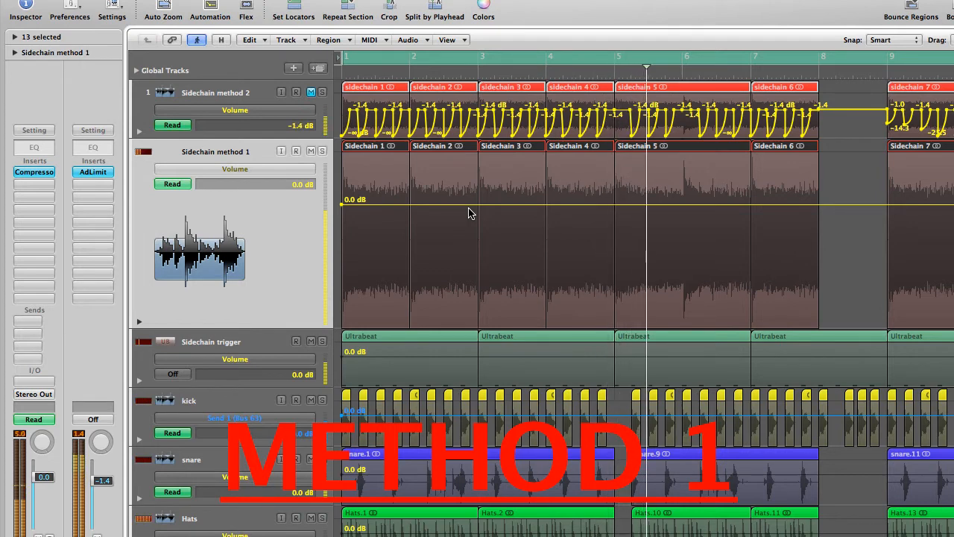
pyautogui.click(311, 152)
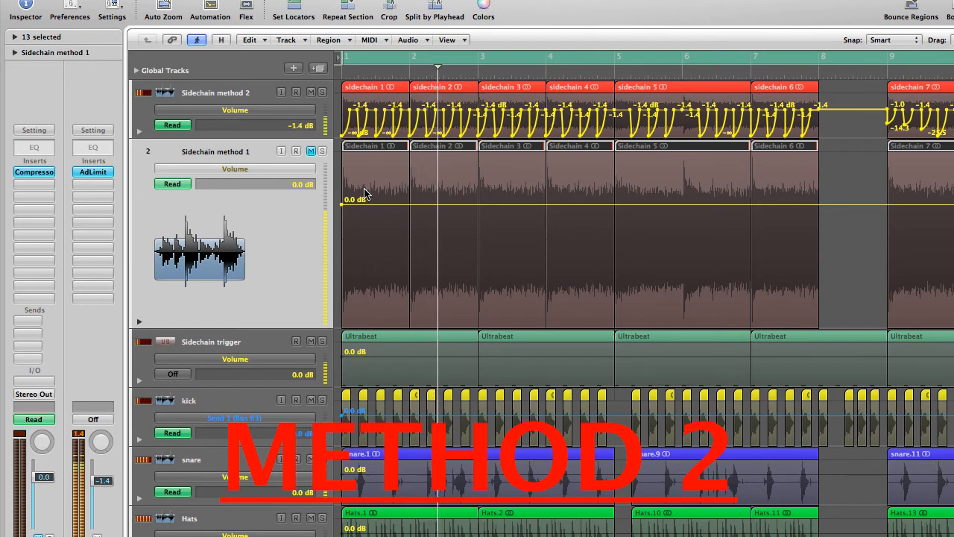
# Examine the volume automation along the Sidechain method 2 track, from the detailed dips around bar 18 to the whole arrangement
pyautogui.click(254, 95)
pyautogui.scroll(5, 539, 353)
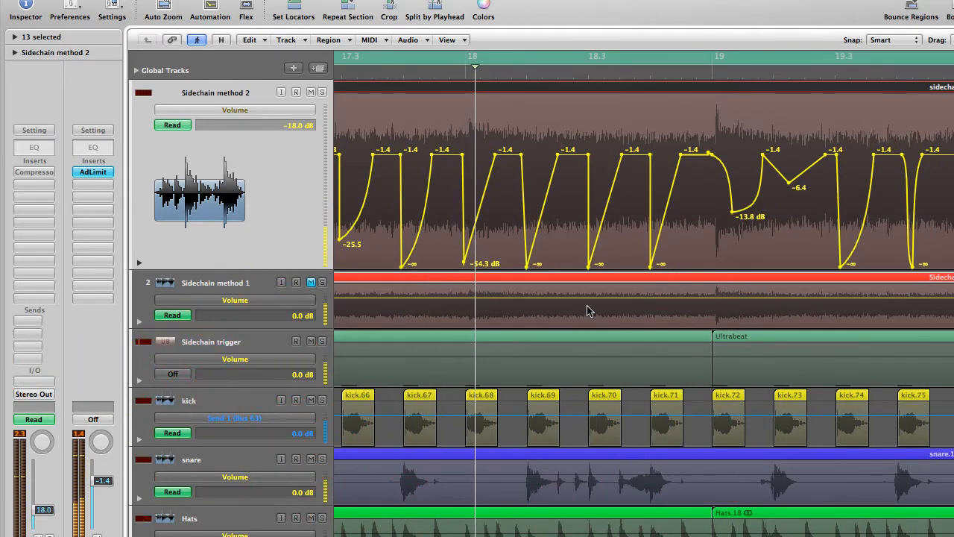
pyautogui.scroll(-6, 587, 311)
pyautogui.hscroll(-10, 587, 311)
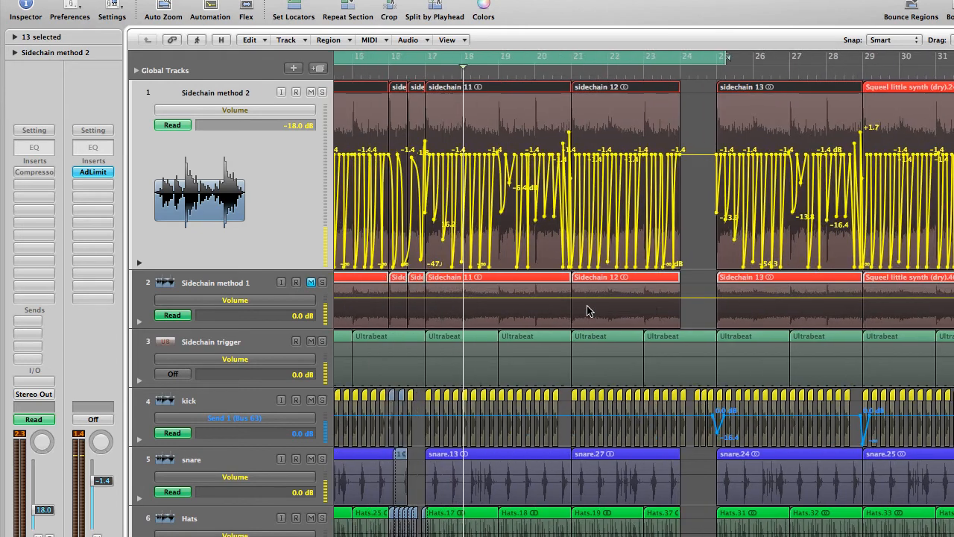
pyautogui.hscroll(-4, 587, 310)
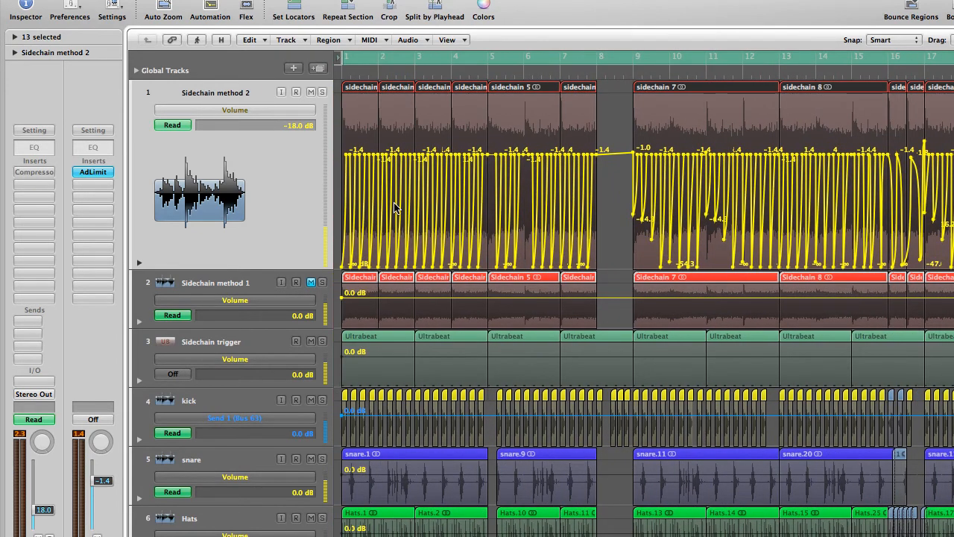
# Assign the Automation Curve Tool as the secondary tool and bend the first volume ramp of the sidechain 1 region into an S-curve
pyautogui.scroll(6, 395, 208)
pyautogui.scroll(6, 395, 208)
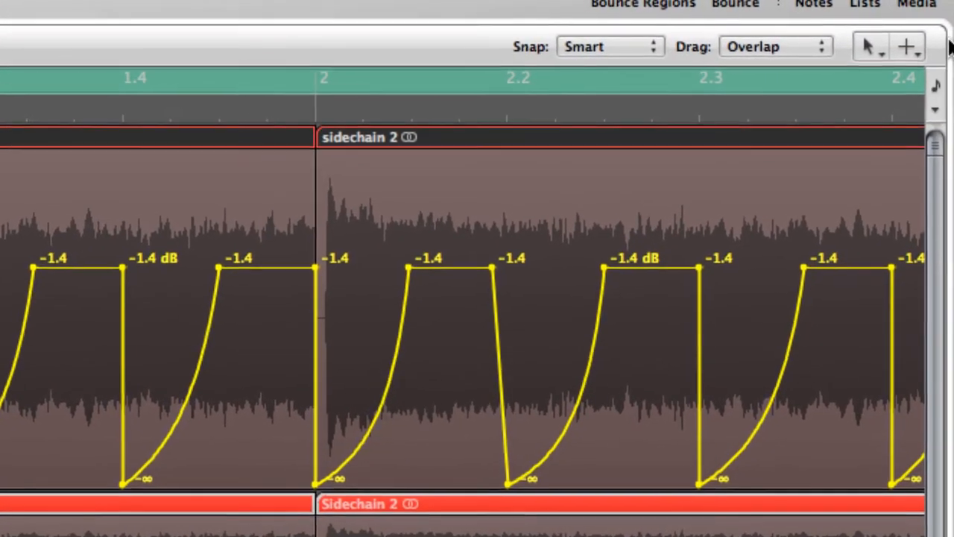
pyautogui.click(953, 45)
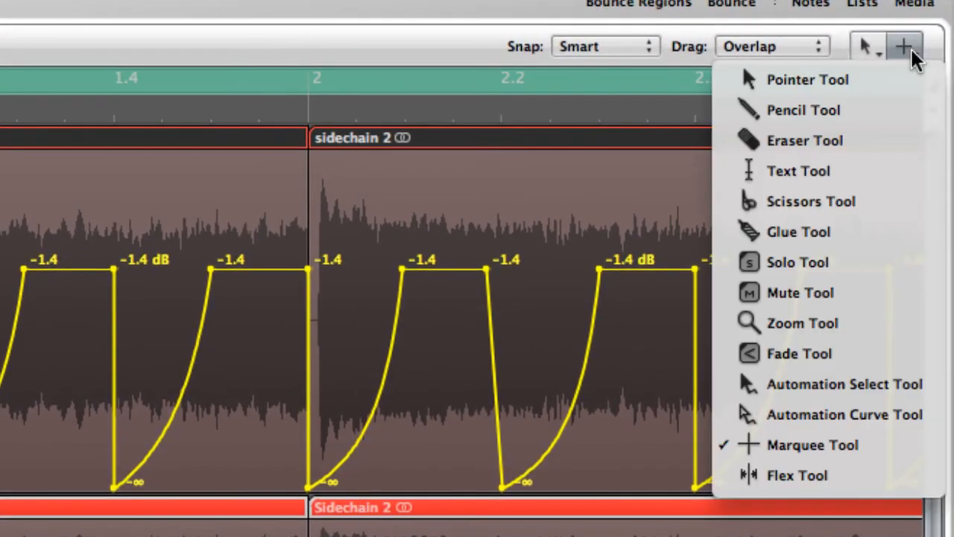
pyautogui.click(816, 418)
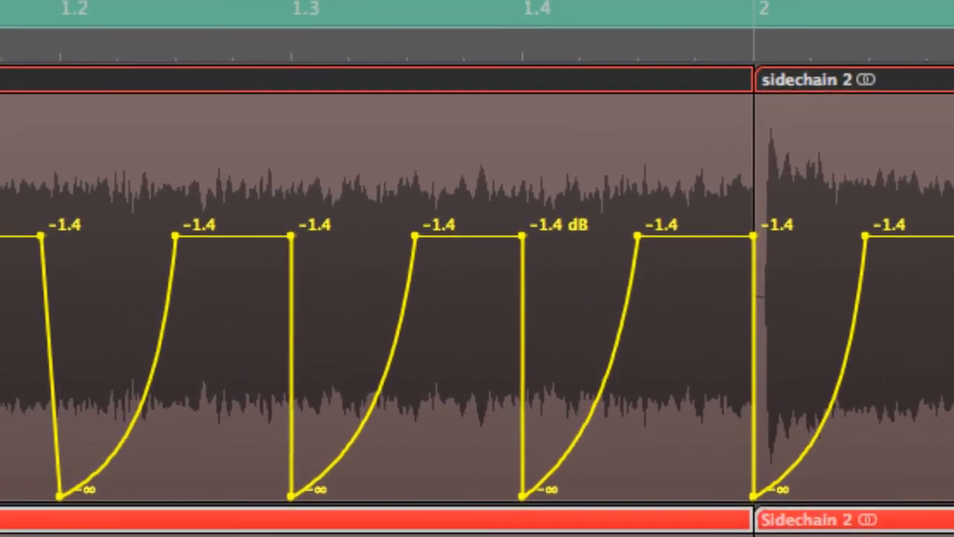
pyautogui.moveTo(158, 388); pyautogui.dragTo(223, 401)
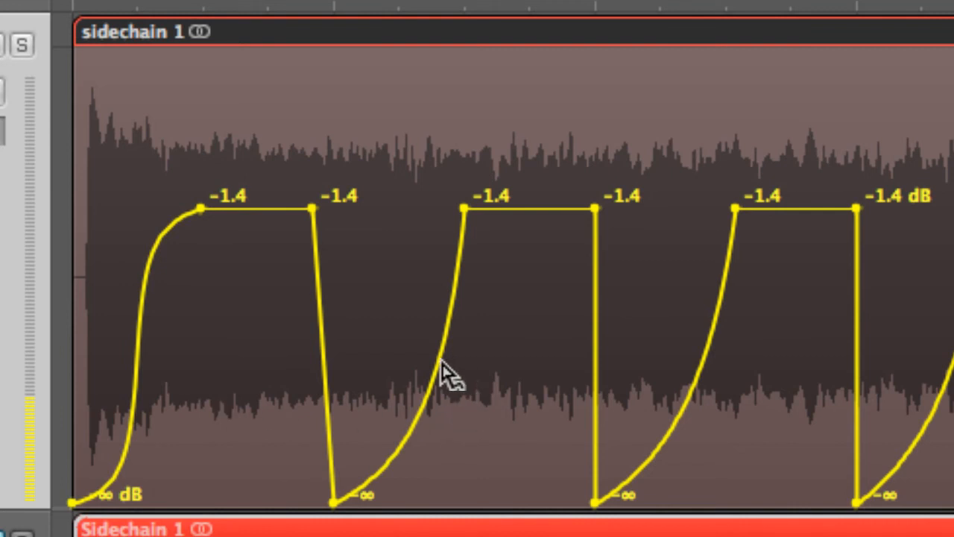
# Try other curve shapes on the second and third volume ramps of the sidechain 1 region, and undo both bends
pyautogui.moveTo(442, 375); pyautogui.dragTo(328, 233)
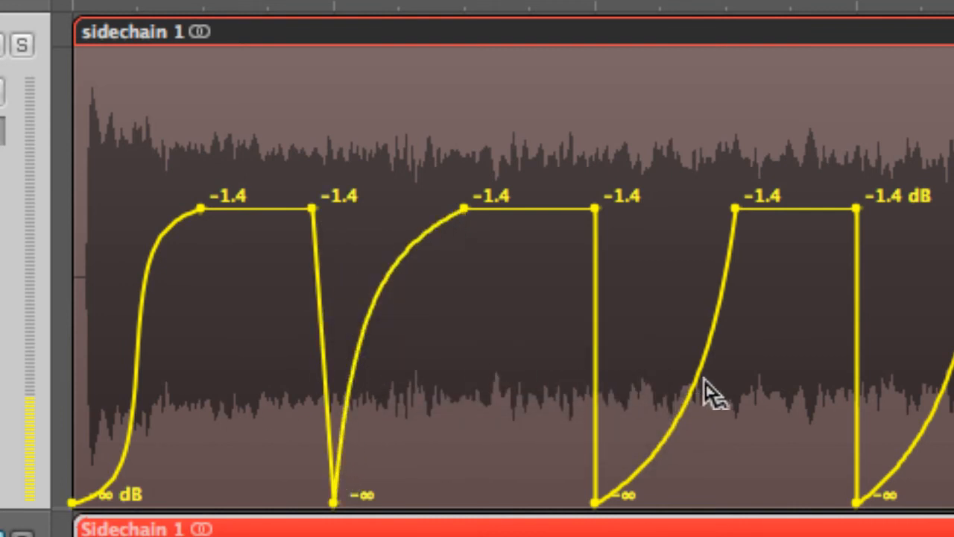
pyautogui.moveTo(693, 383); pyautogui.dragTo(586, 330)
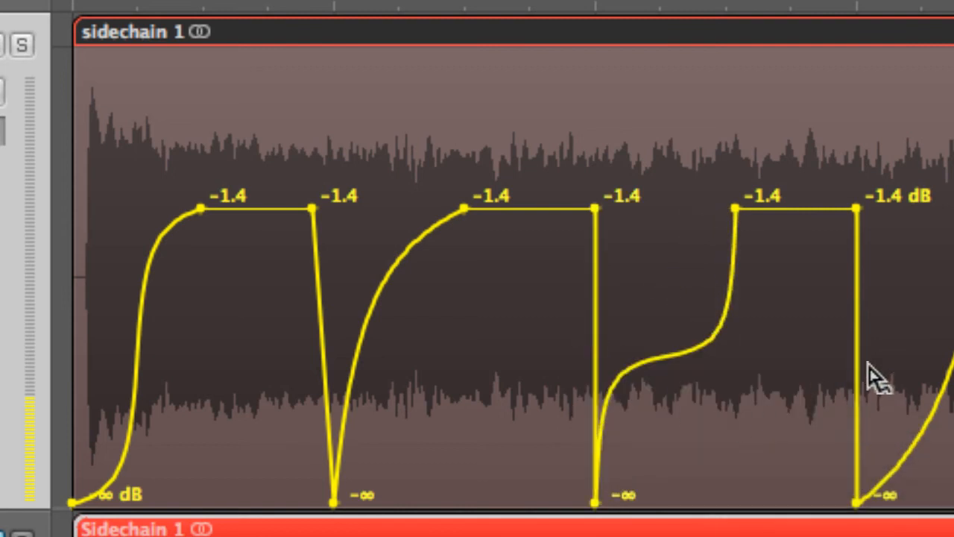
pyautogui.moveTo(856, 357); pyautogui.dragTo(911, 376)
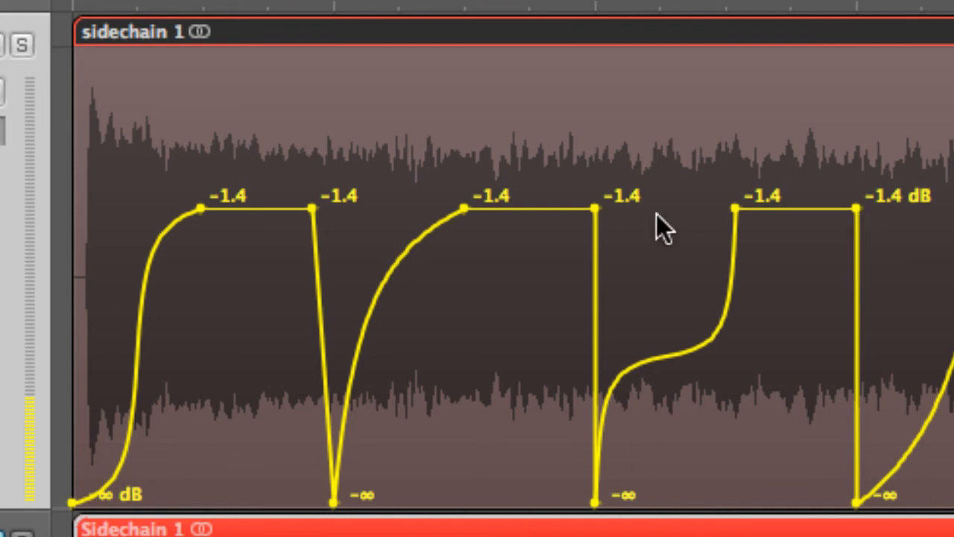
pyautogui.press('super+z')
pyautogui.press('super+z')
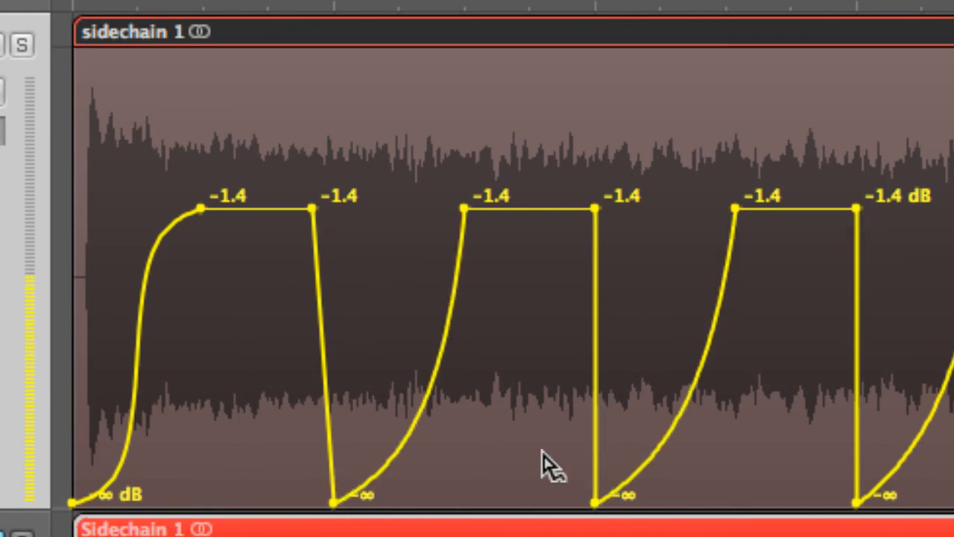